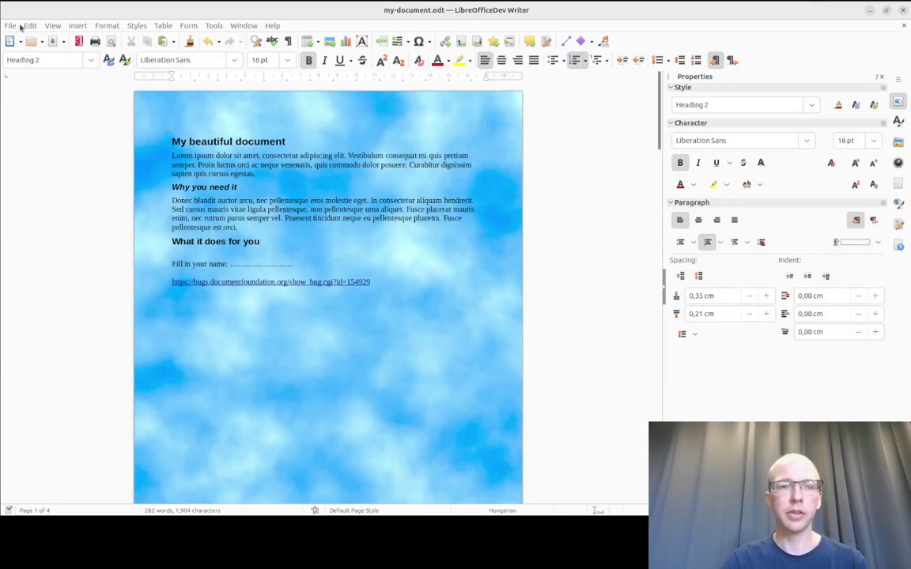
Step: Export the document as PDF with Universal Accessibility (PDF/UA) enabled, triggering the 18-issue warning
left_click(12, 27)
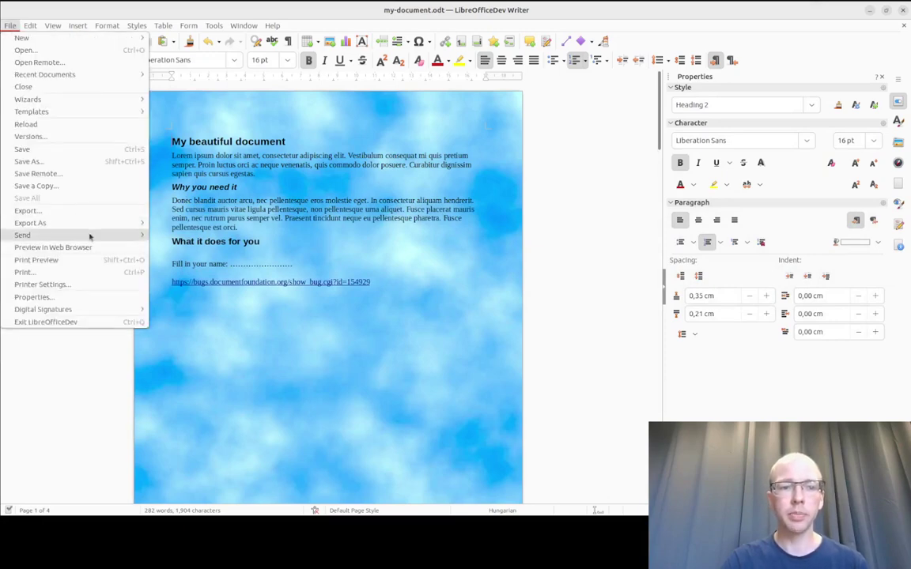
mouse_move(89, 223)
left_click(187, 223)
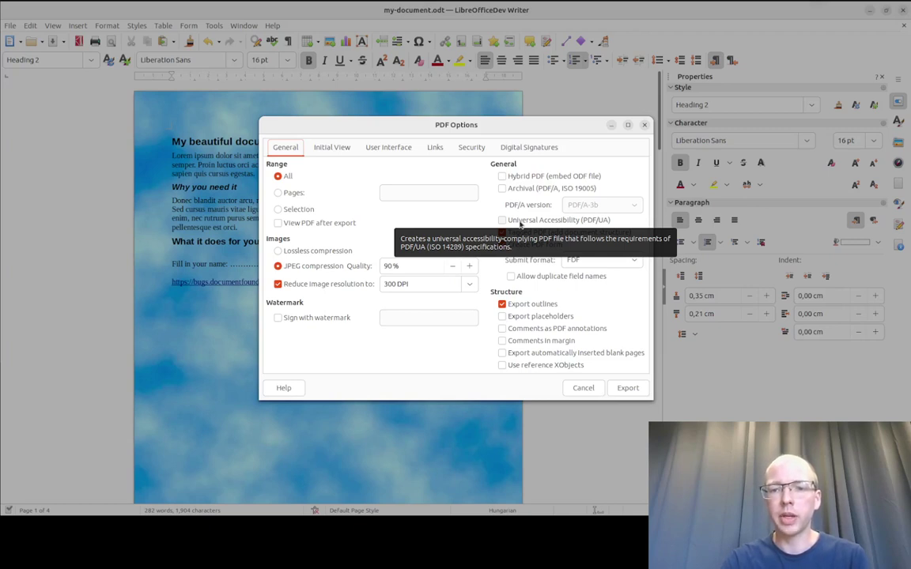
left_click(521, 222)
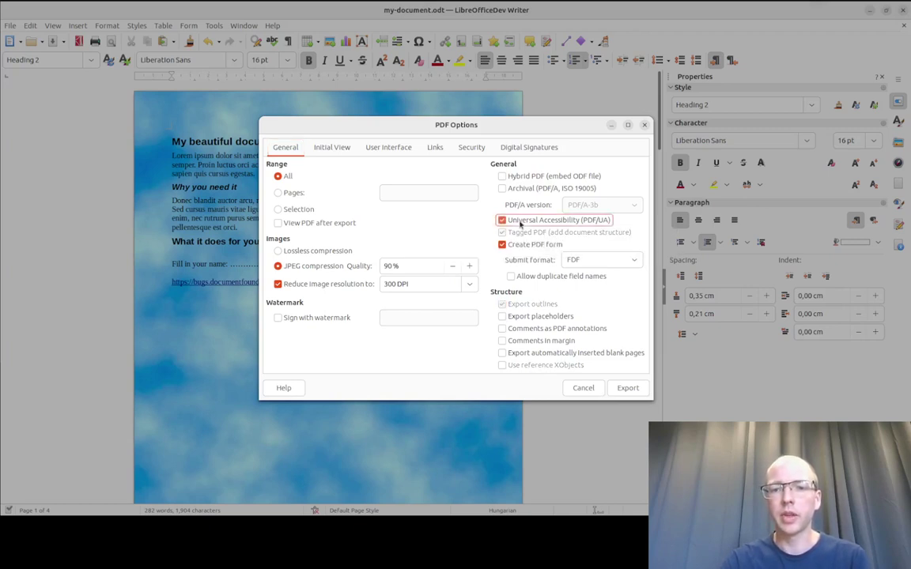
left_click(628, 388)
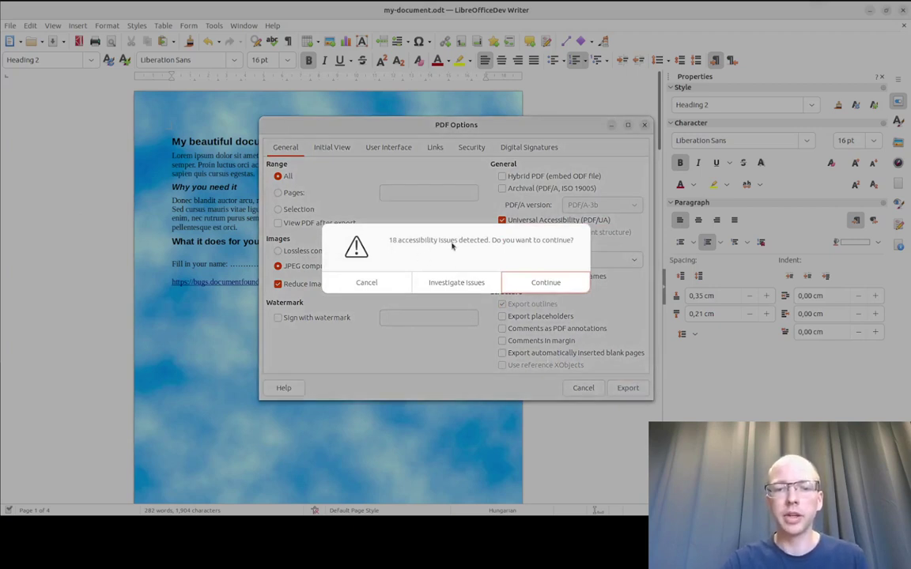
Step: Choose Investigate Issues and run Tools > Accessibility Check to list the issues in the sidebar
left_click(467, 284)
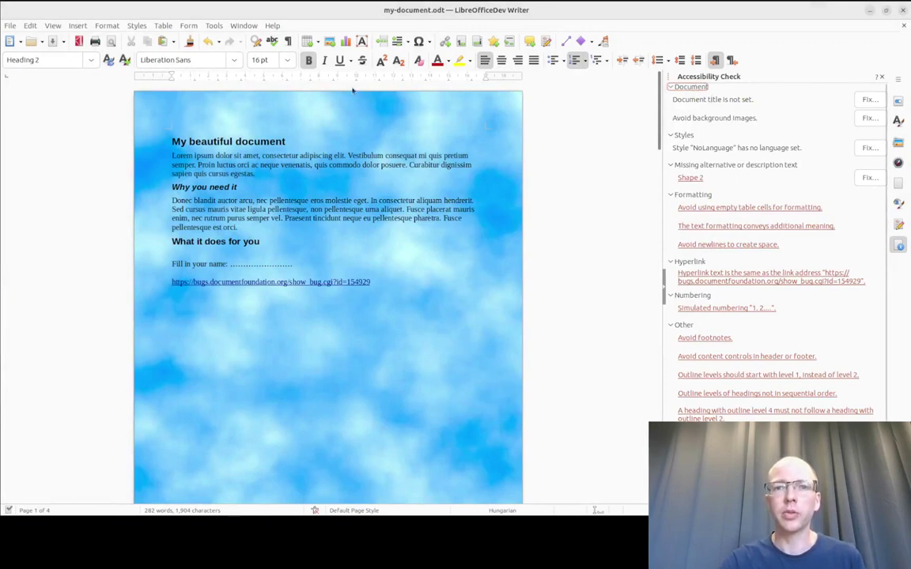
left_click(214, 26)
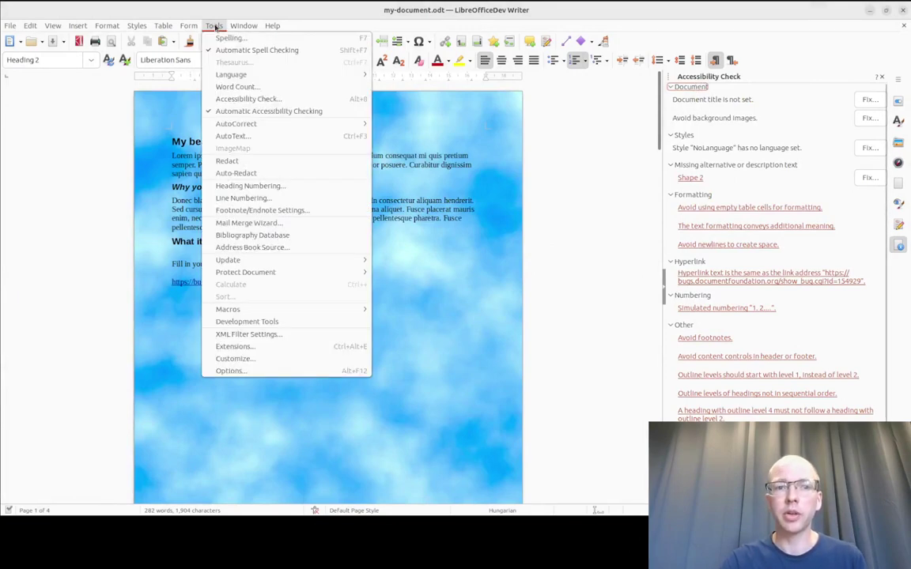
left_click(232, 98)
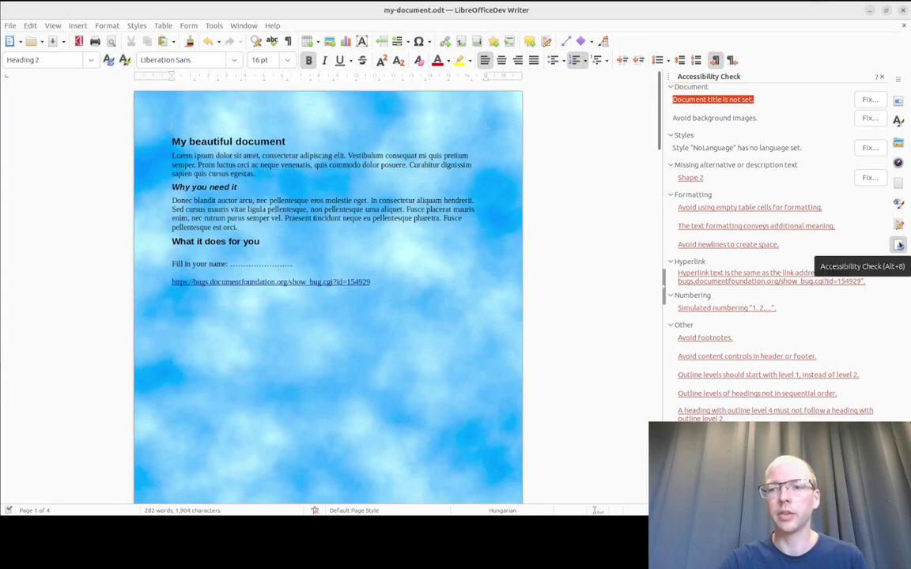
left_click(703, 99)
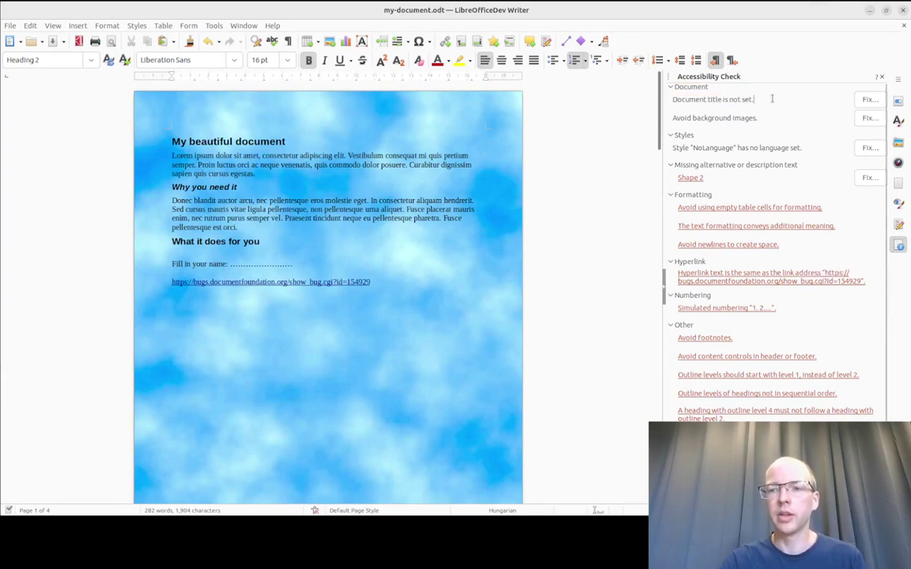
Step: Fix the missing document title by setting it to 'My document'
left_click(869, 101)
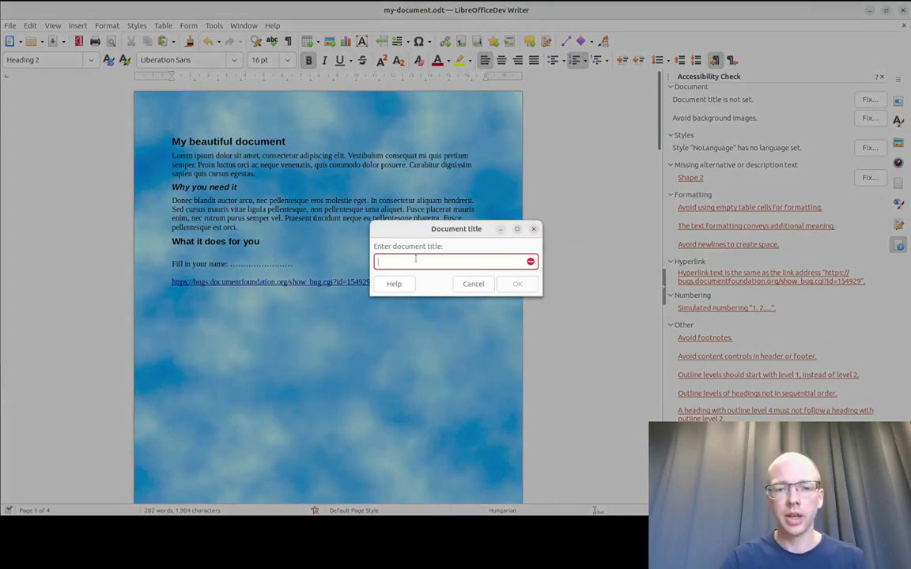
type("My document")
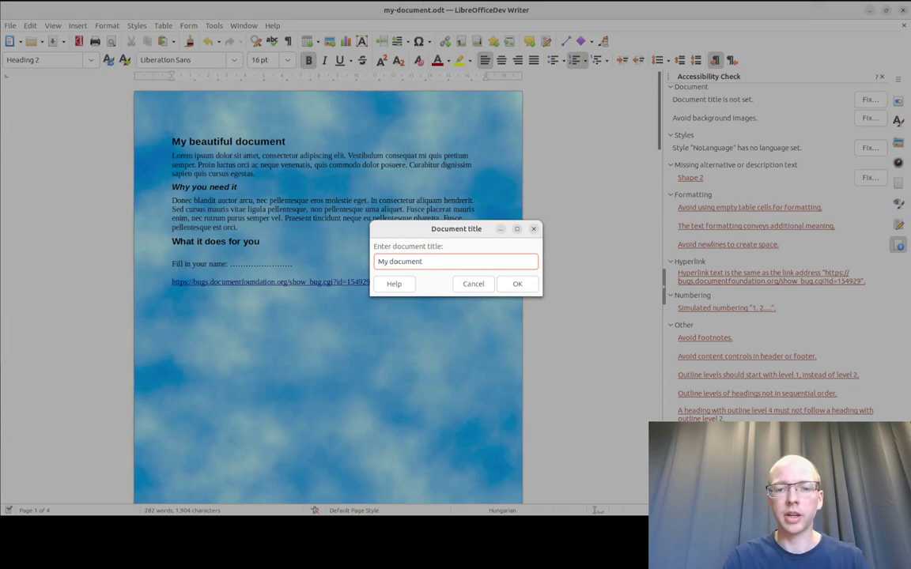
key("Return")
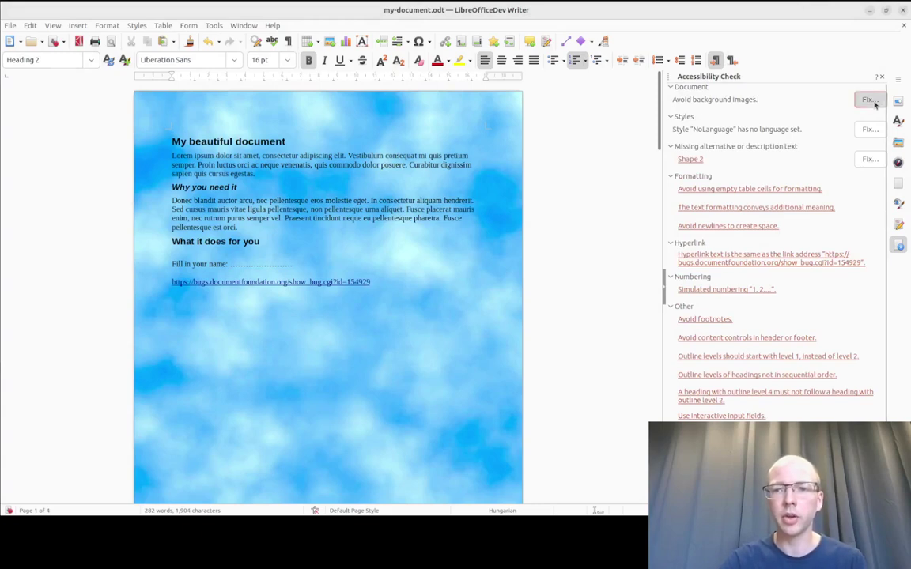
Step: Fix the background images issue by setting the page Area to None
left_click(868, 100)
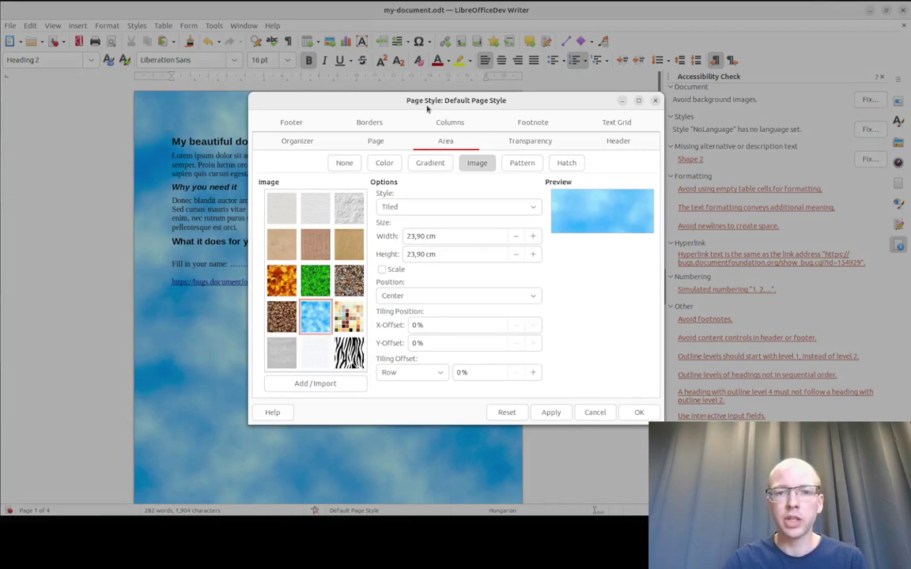
left_click(344, 162)
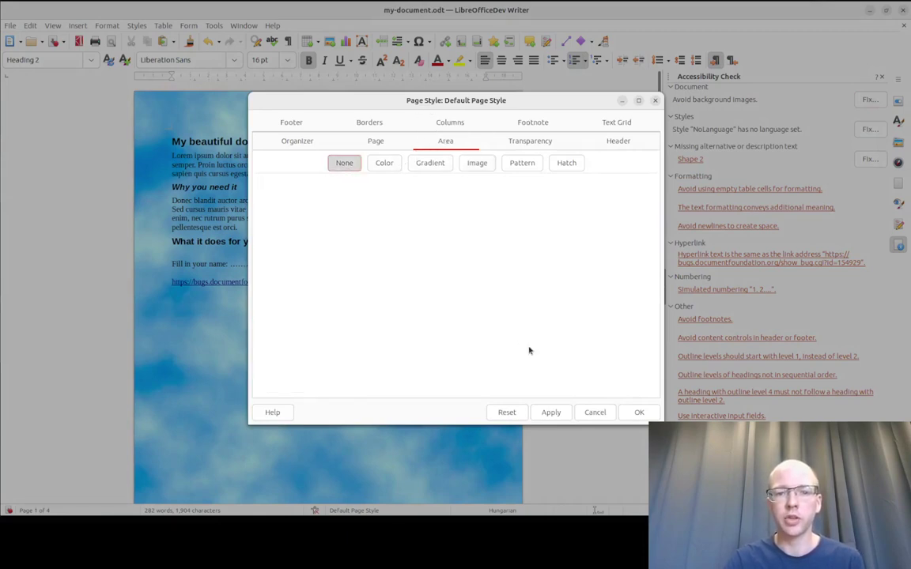
left_click(639, 412)
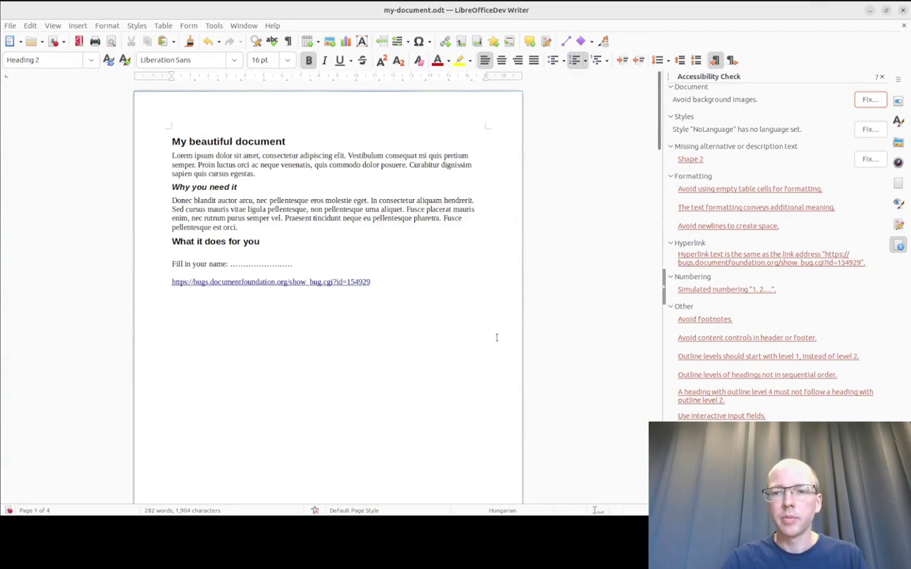
left_click(496, 338)
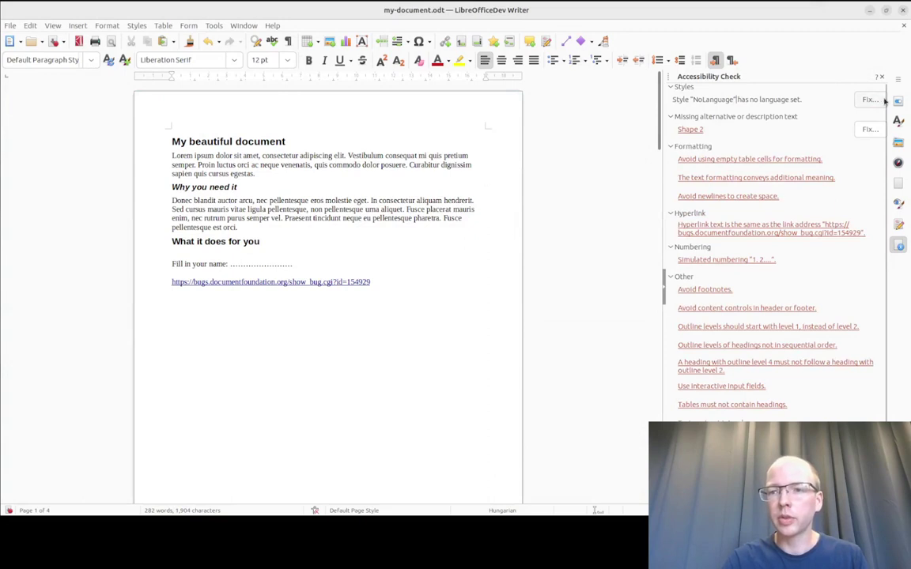
left_click(690, 128)
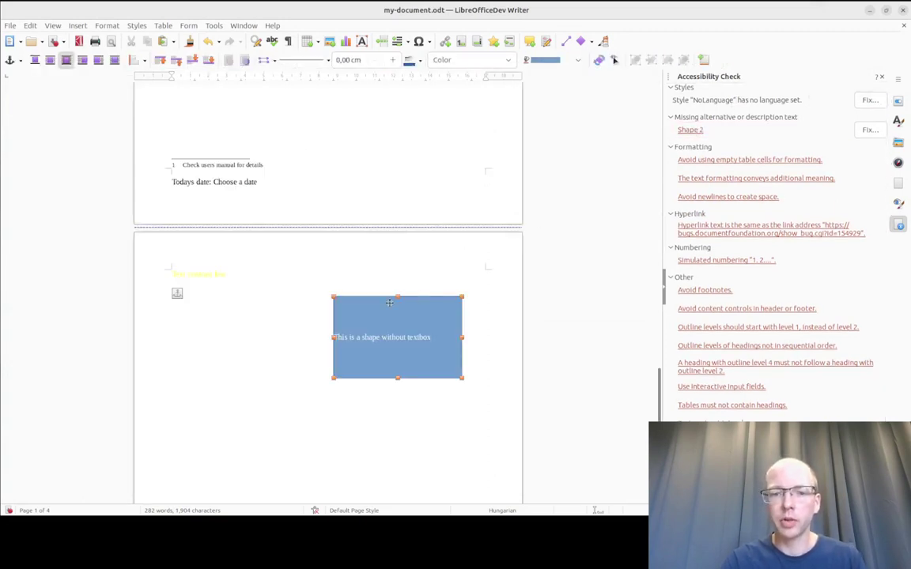
left_click(234, 313)
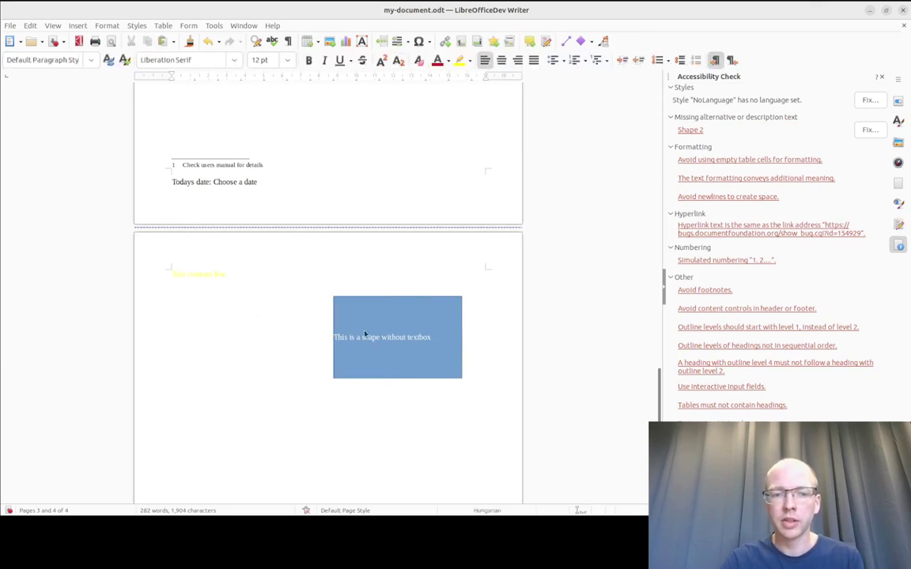
left_click(869, 130)
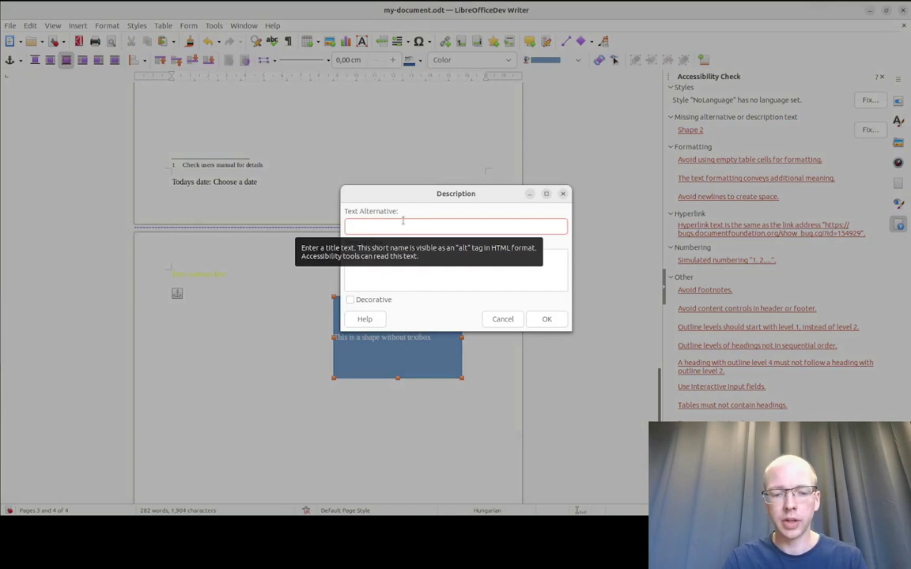
type("alt text")
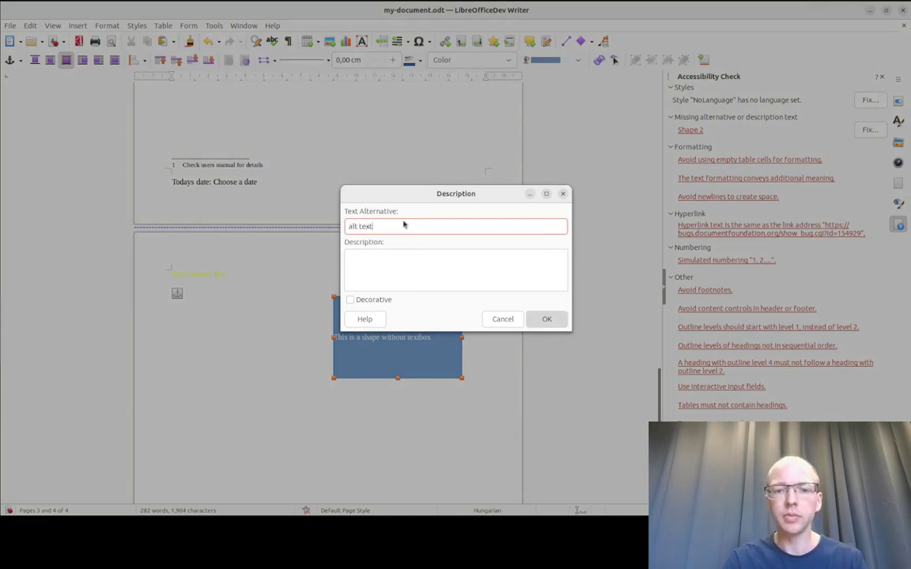
key("Return")
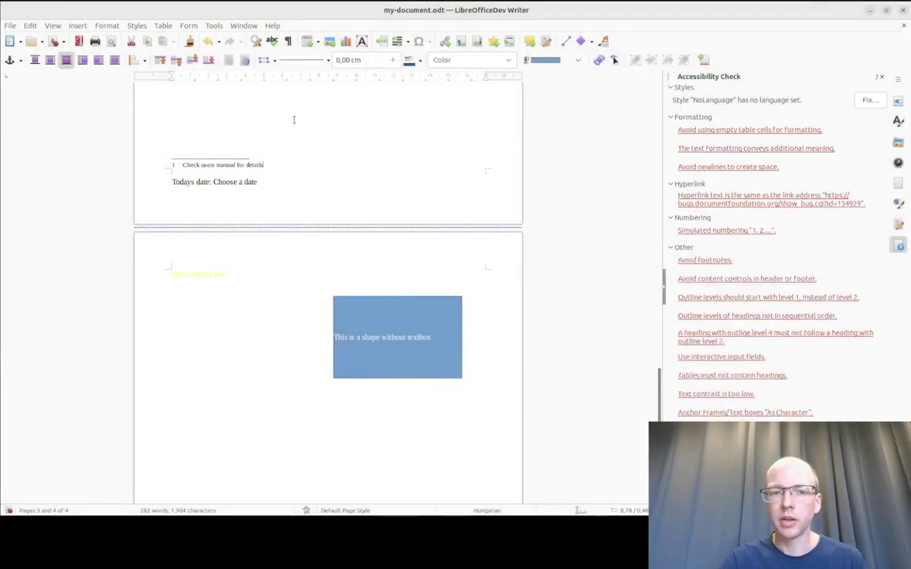
key("Escape")
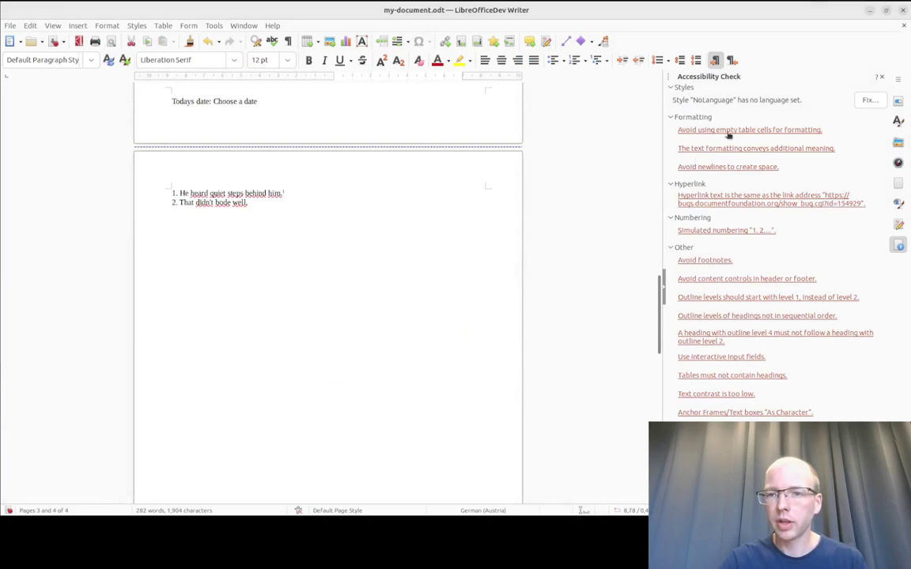
Step: Review the empty table cells, meaning-conveying formatting and newline-spacing issues in the document
left_click(728, 132)
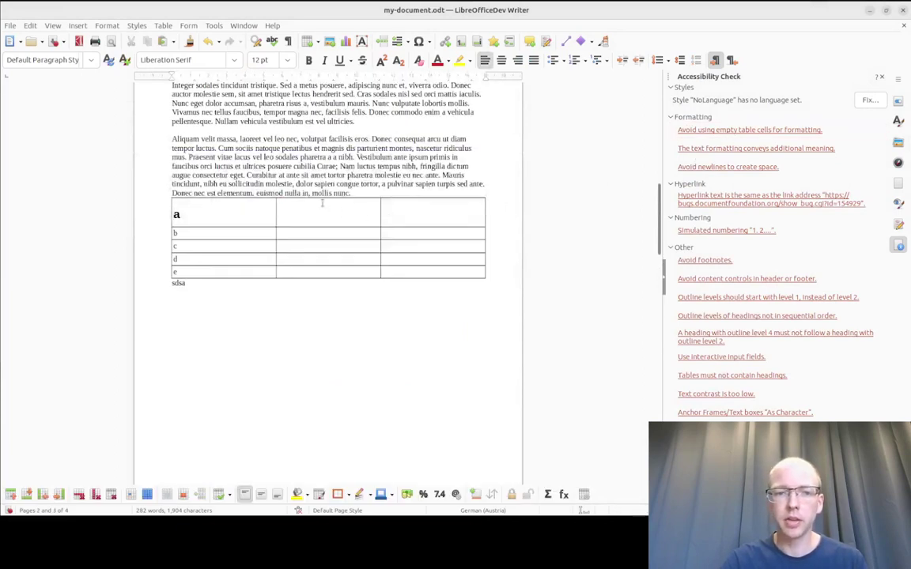
left_click_drag(322, 203, 416, 268)
left_click(422, 271)
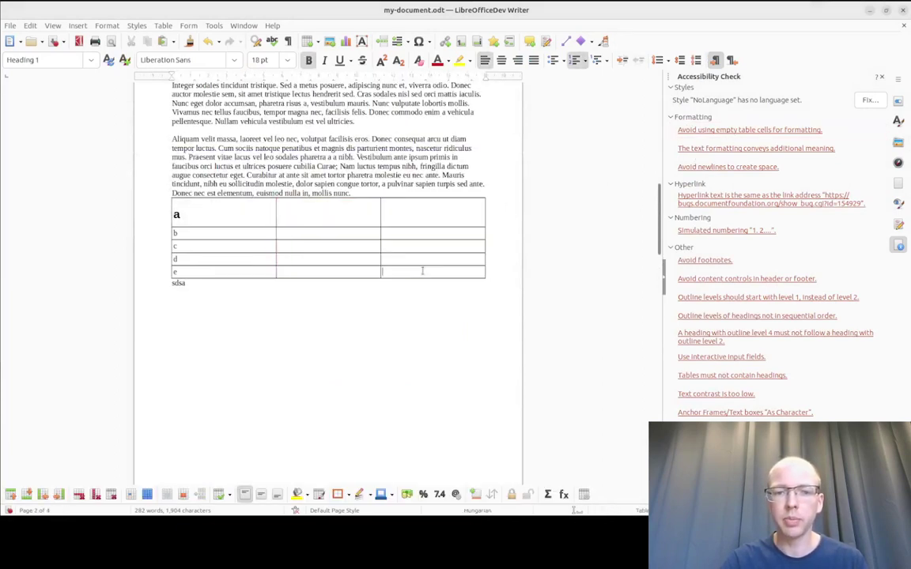
left_click(692, 150)
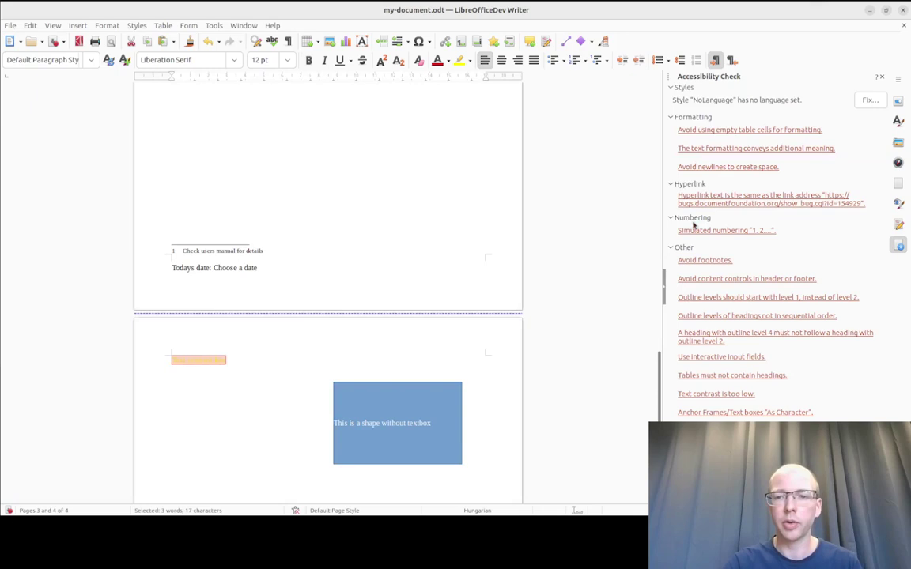
left_click(720, 169)
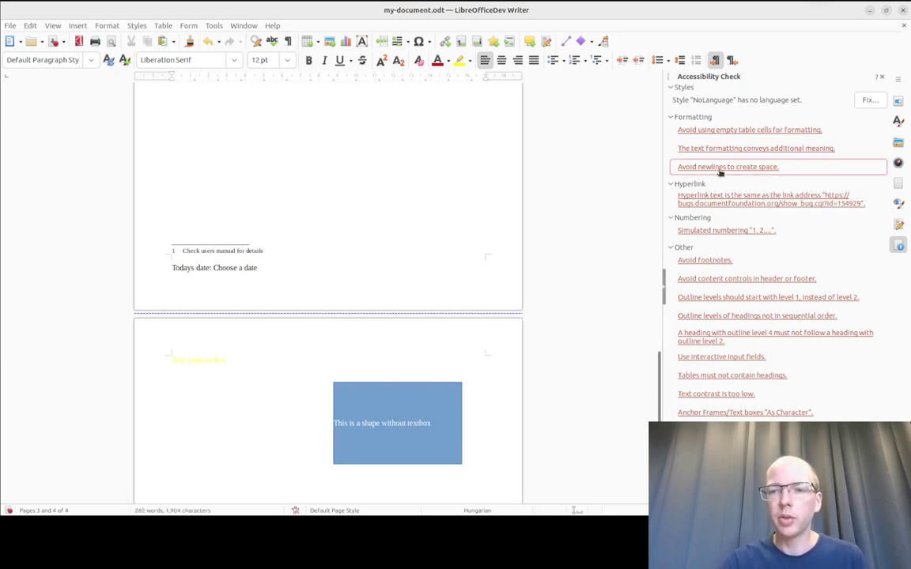
left_click(183, 375)
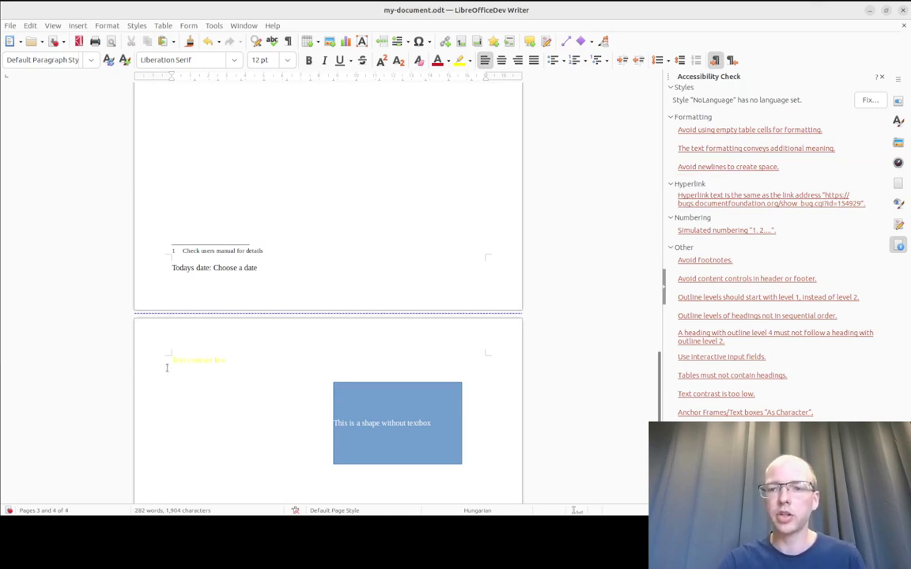
Step: Check the URL link text, make the hand-numbered sentences an ordered list, and review footnote and footer issues
left_click(706, 204)
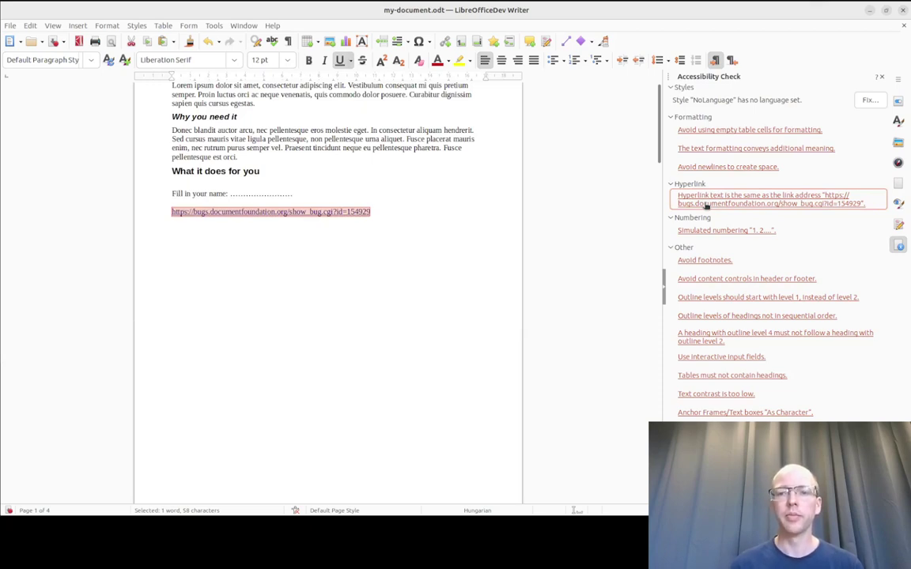
left_click(706, 230)
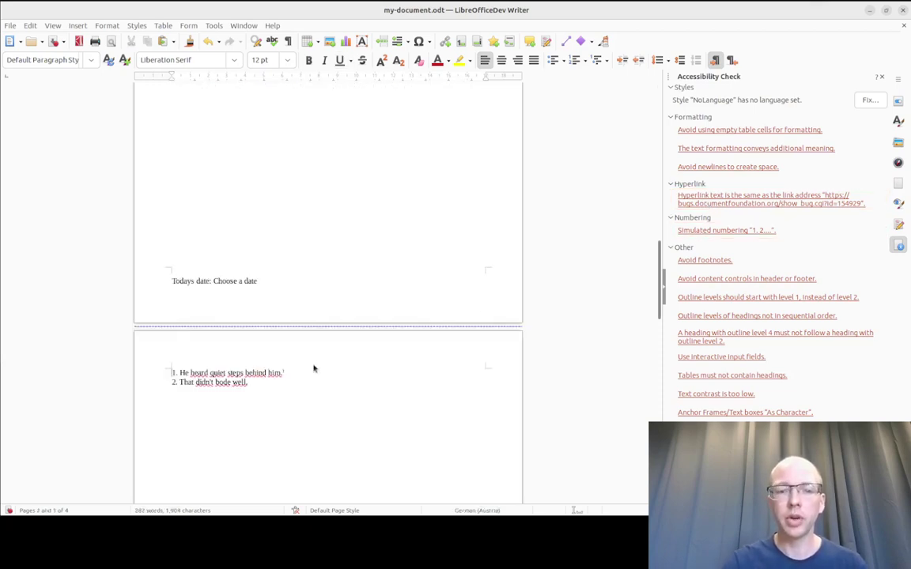
left_click(576, 60)
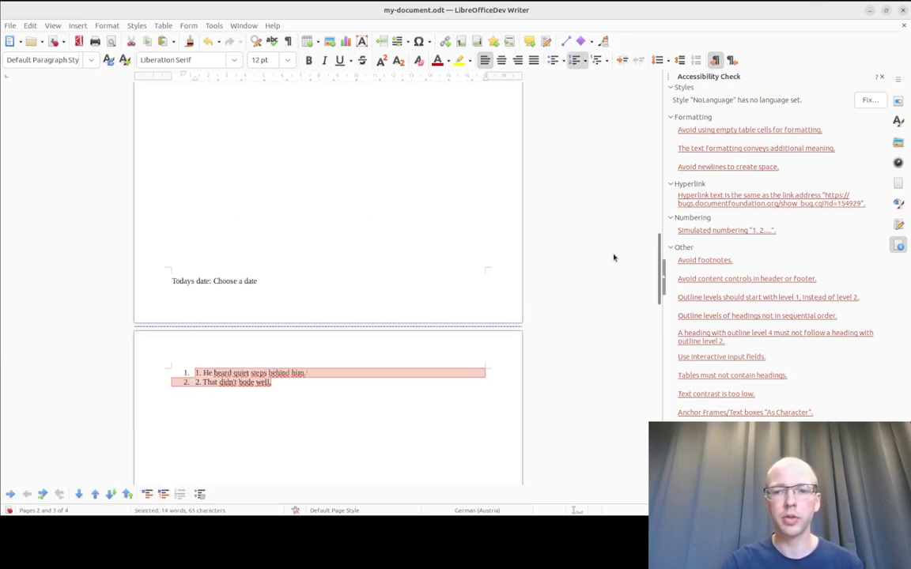
left_click(692, 260)
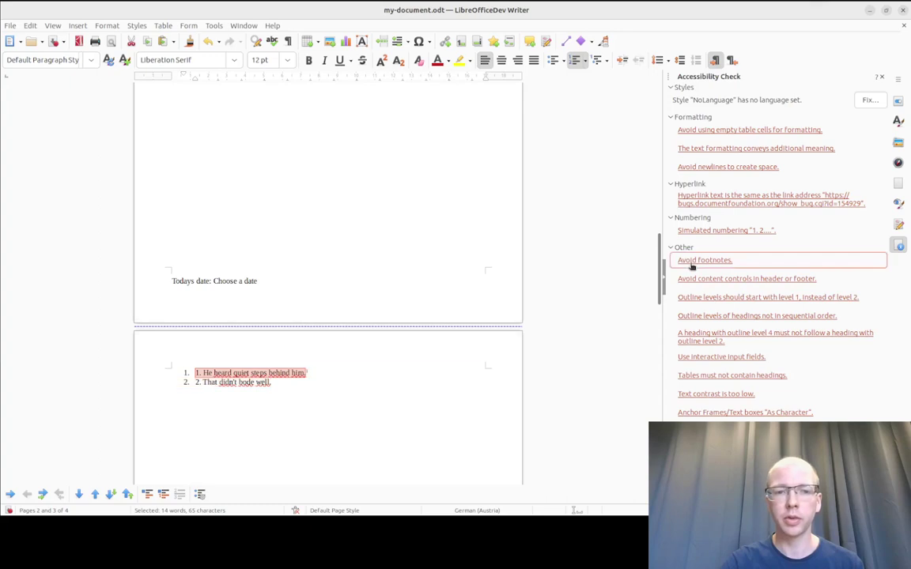
left_click(334, 374)
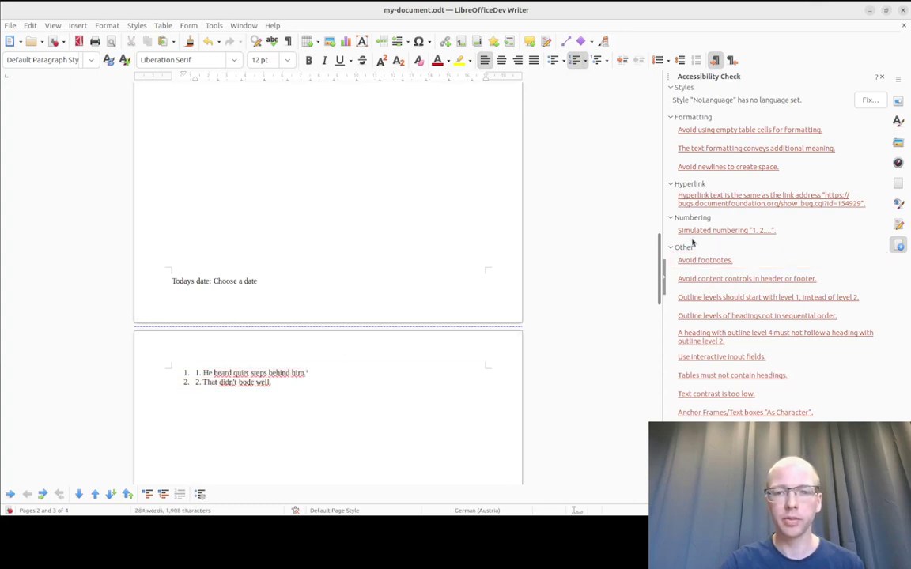
left_click(707, 281)
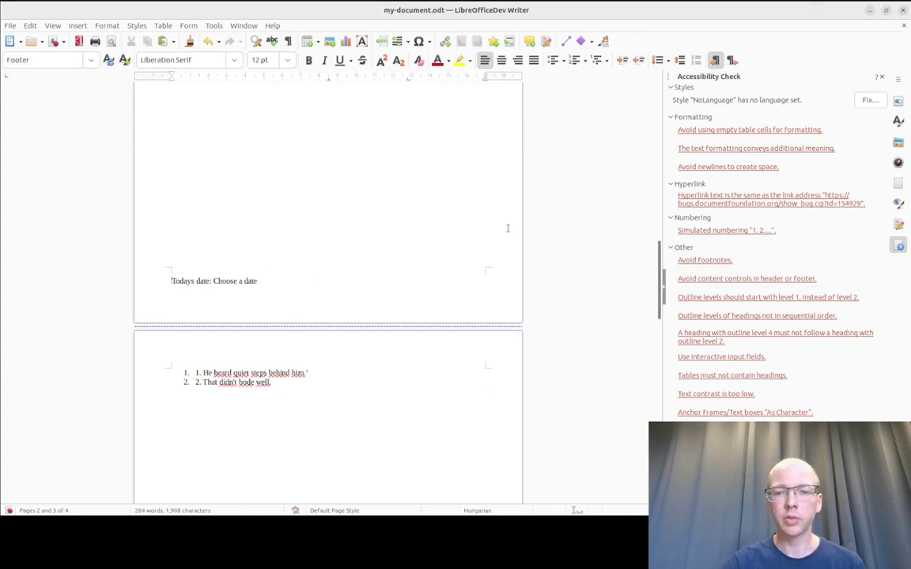
Step: Make the 'Why you need it' line a Heading 4 with Ctrl+4
left_click(725, 298)
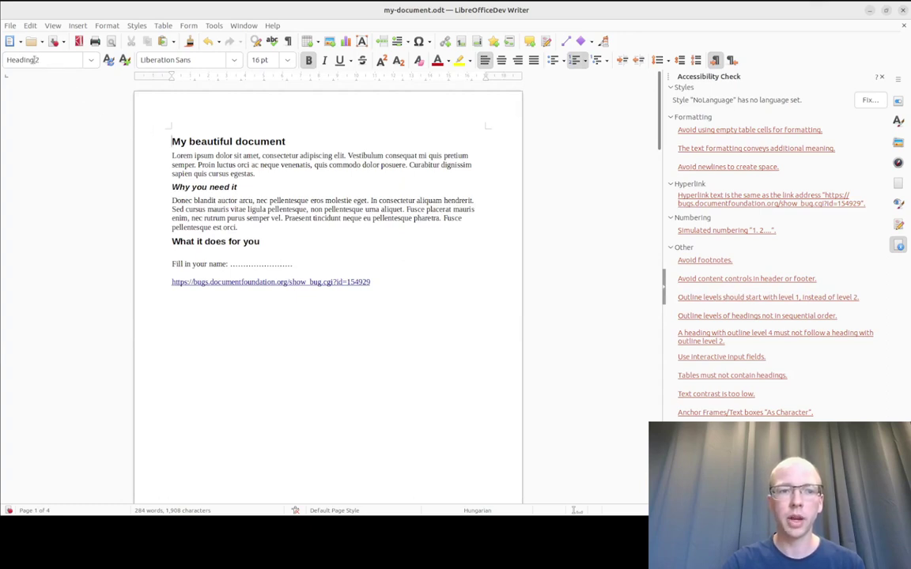
left_click(159, 186)
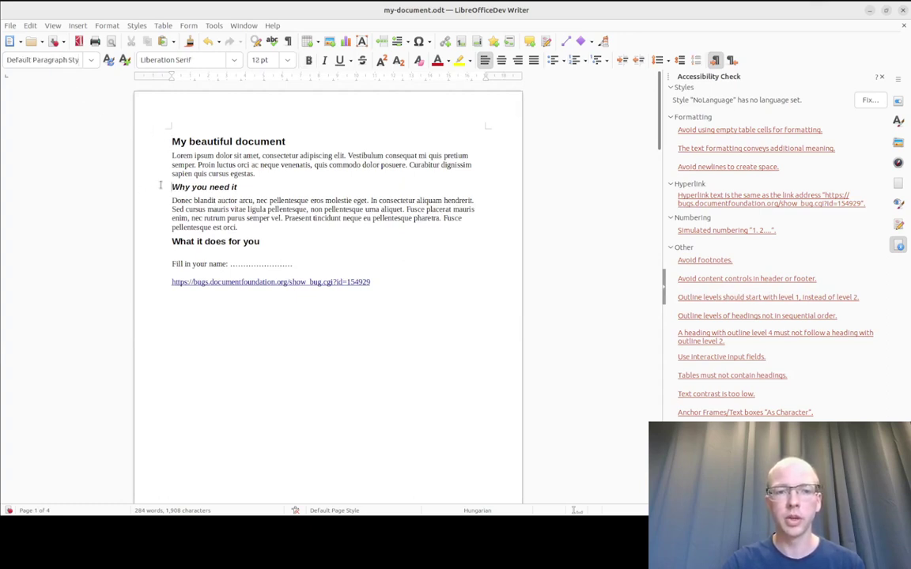
key("ctrl+4")
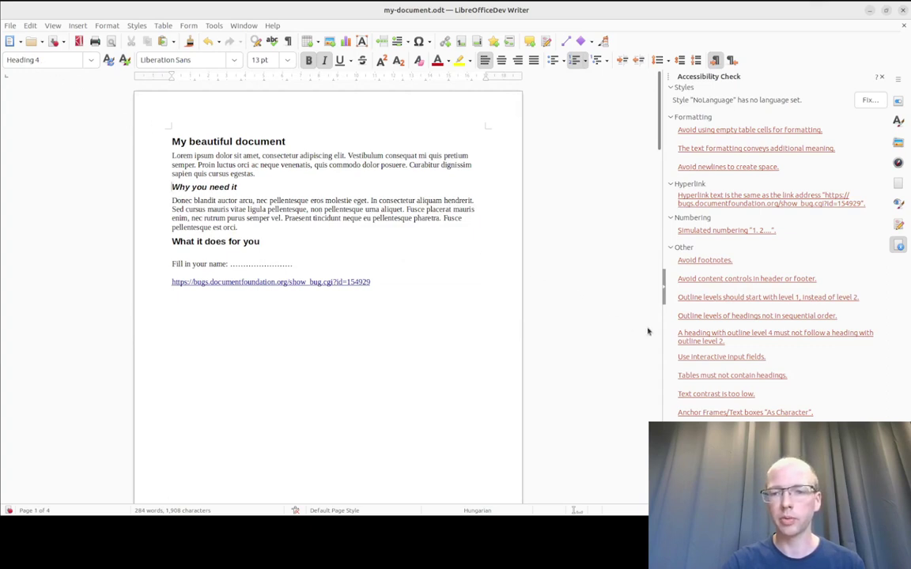
Step: Review the input-field, table-heading, low-contrast text and shape-anchoring issues
left_click(694, 357)
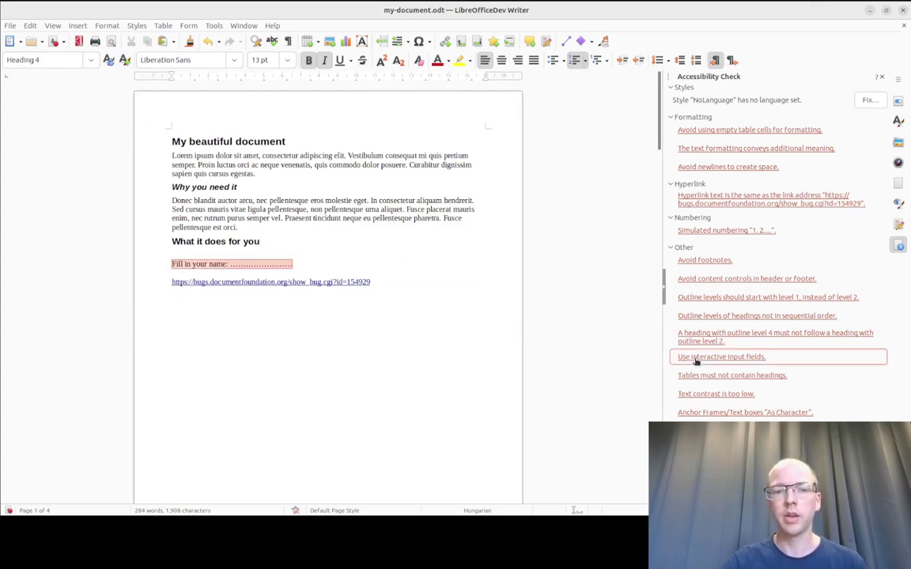
left_click(301, 271)
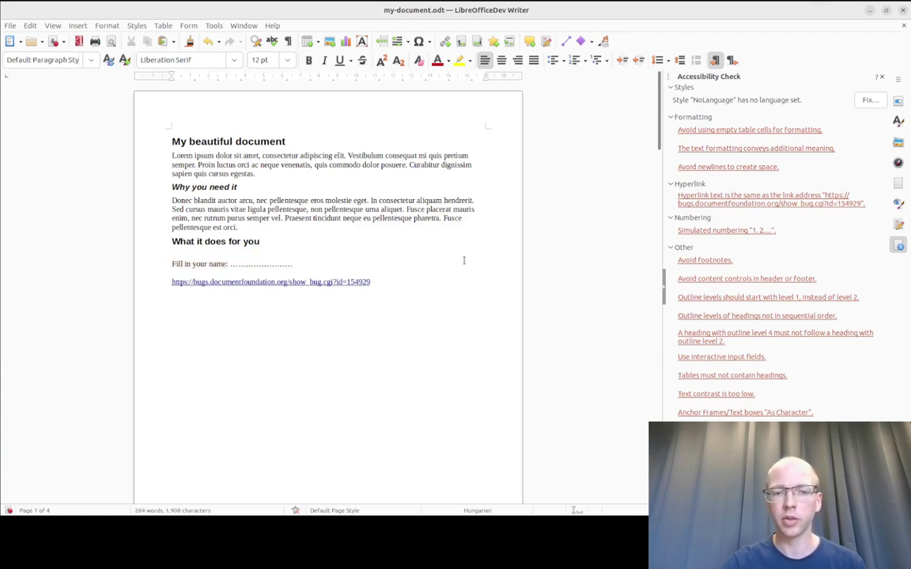
left_click(697, 376)
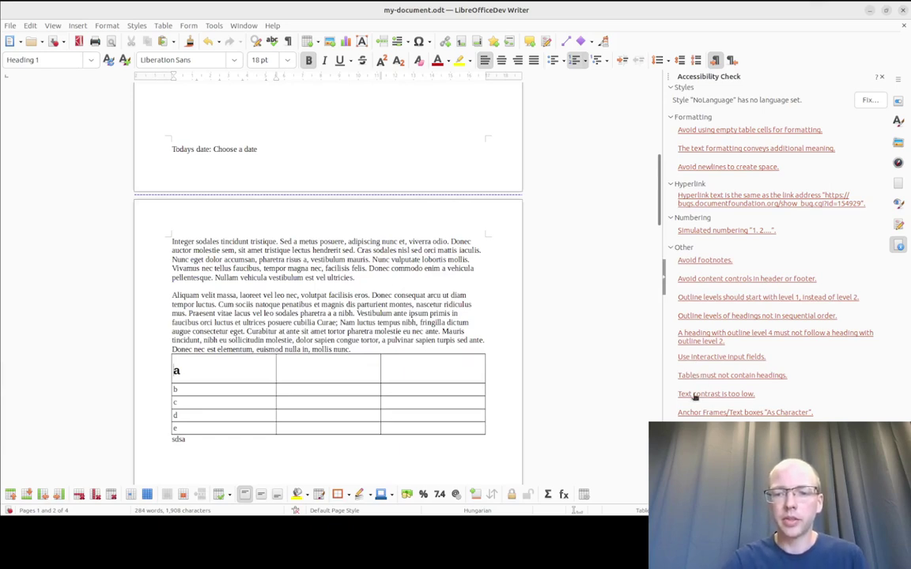
left_click(695, 394)
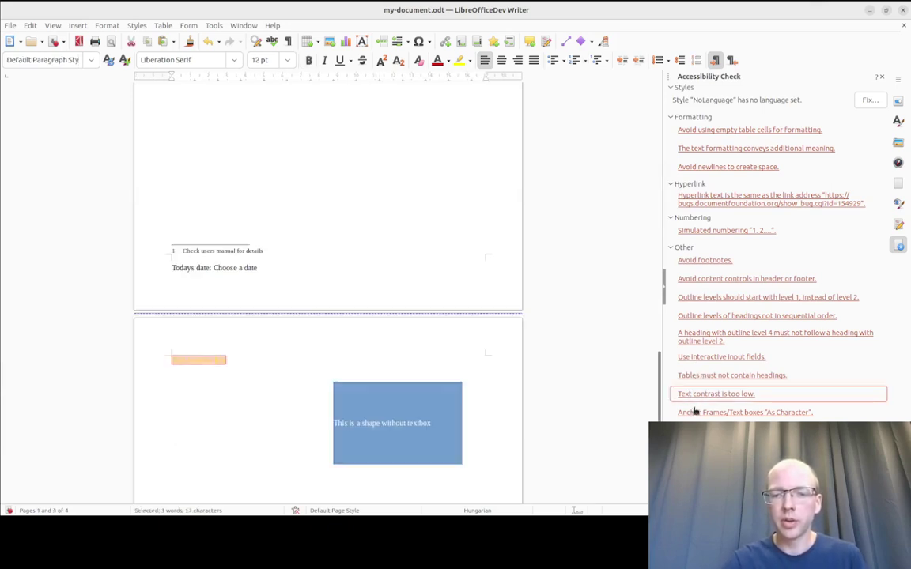
left_click(695, 413)
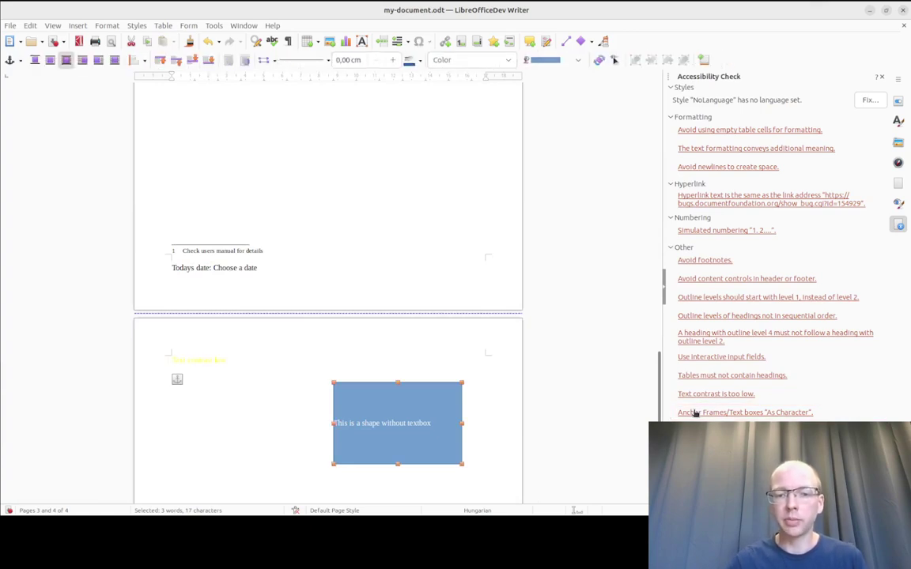